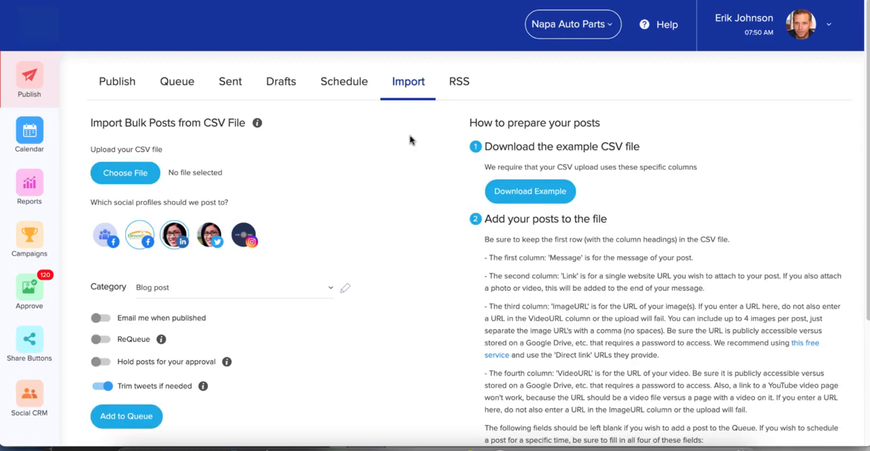
- Download the example CSV file for bulk posts and open it
click(525, 195)
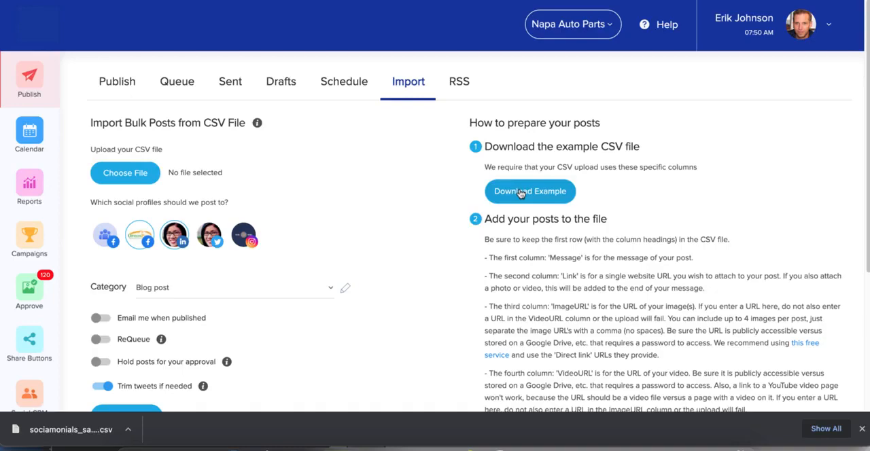
click(62, 431)
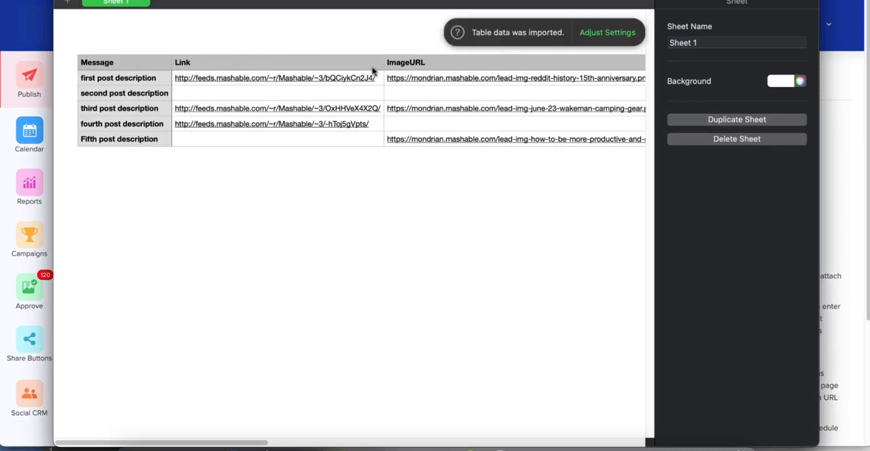
- Examine the first post's message, link, image URL, video URL and scheduling columns in the sample CSV, and close the spreadsheet
click(328, 141)
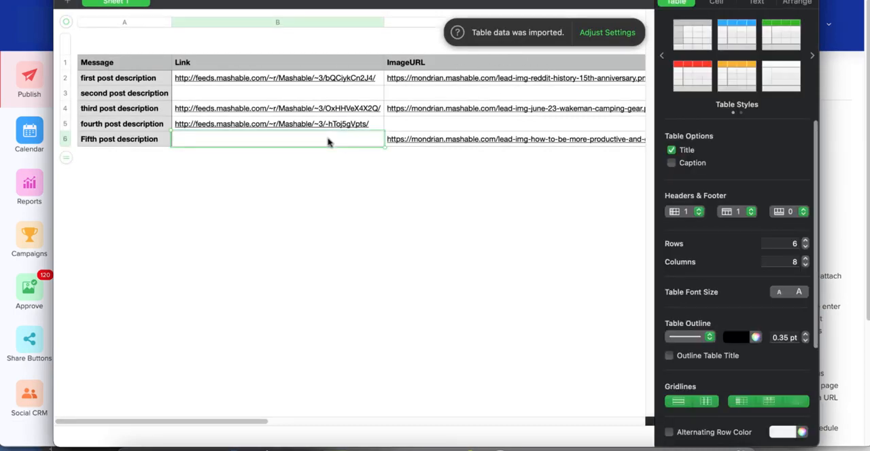
key(Left)
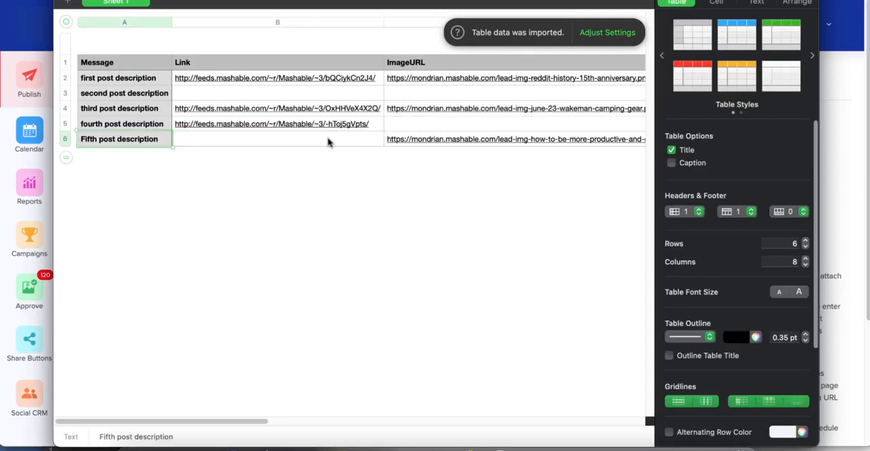
key(Up)
key(Up)
key(Up)
key(Up)
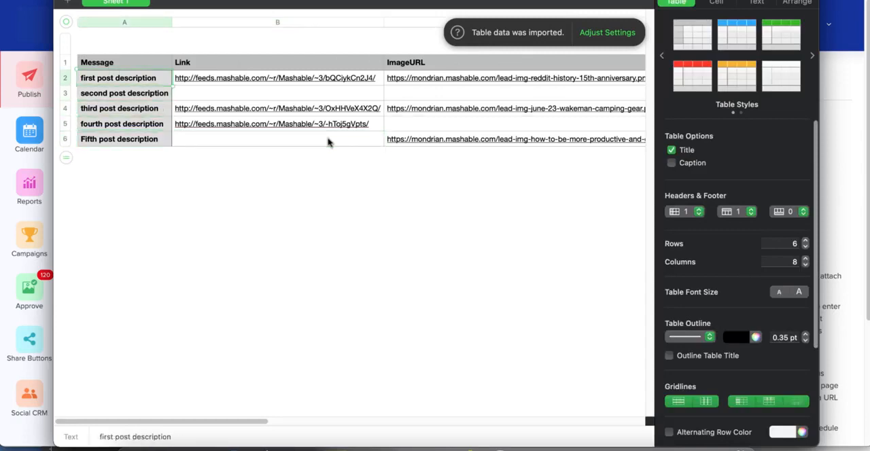
key(Right)
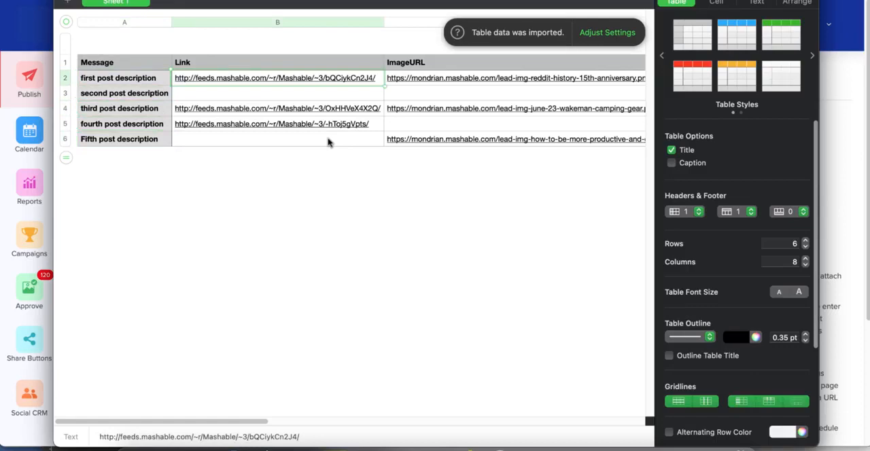
key(Right)
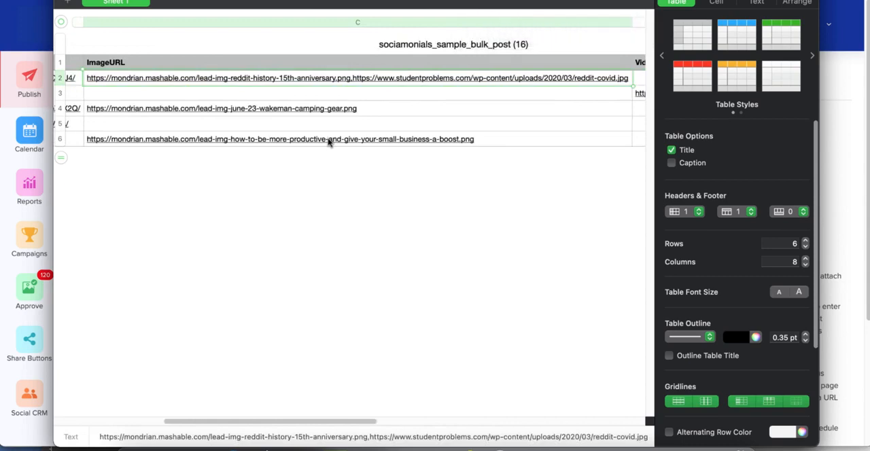
key(Right)
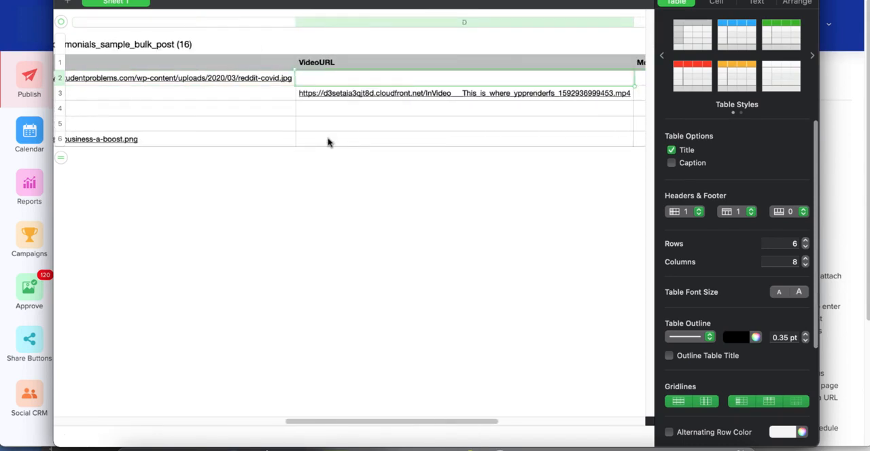
key(Left)
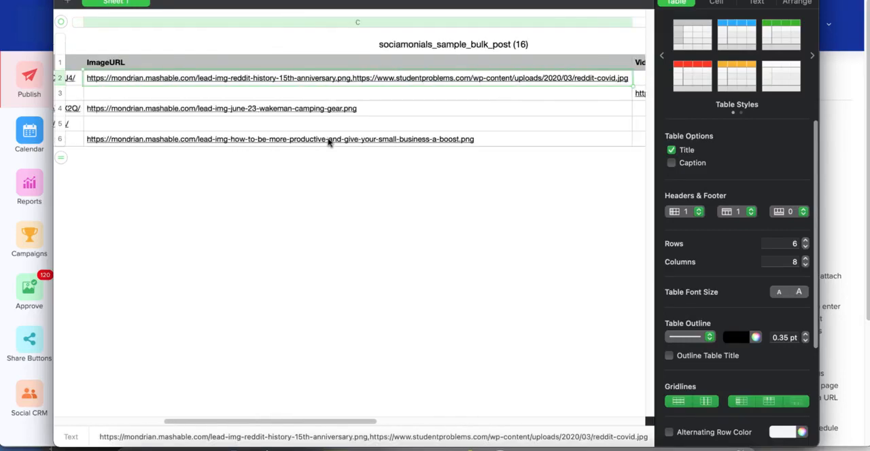
key(Right)
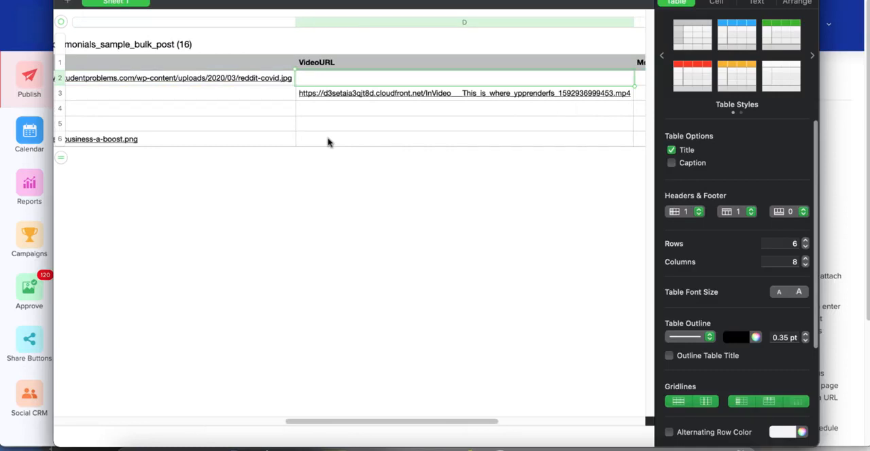
key(Right)
key(Right)
key(Right)
key(Right)
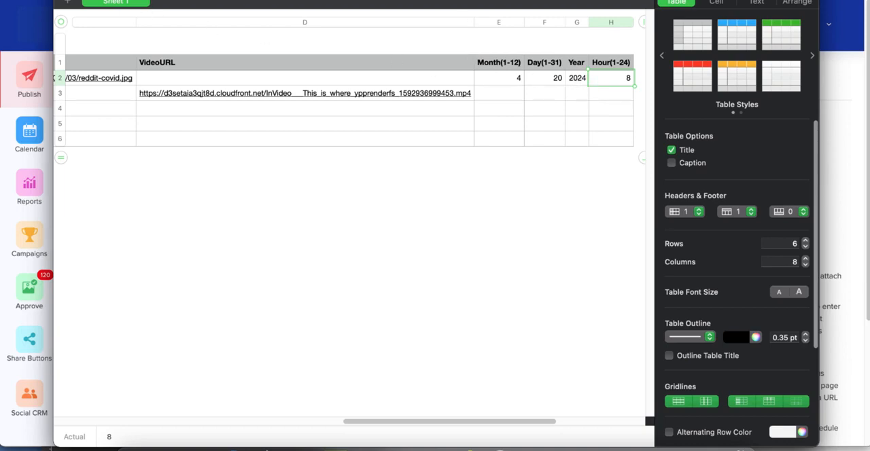
click(76, 1)
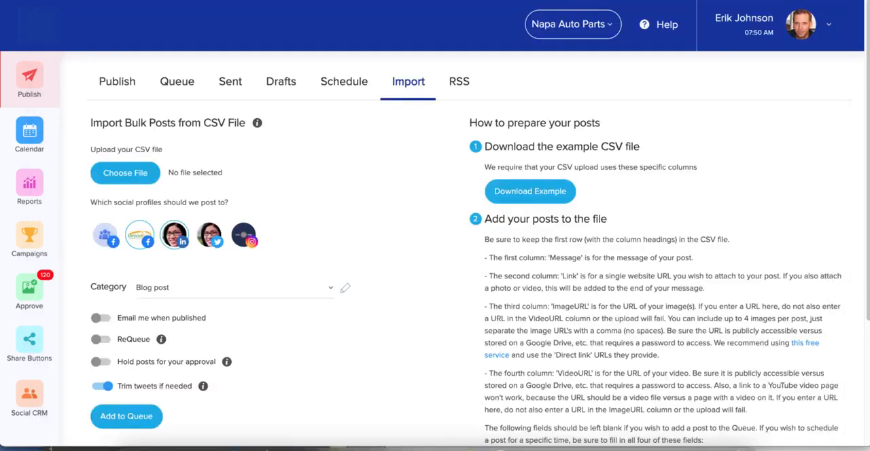
- Select sociamonials_sample_bulk_post (16).csv from the Downloads folder as the CSV file to upload
click(329, 178)
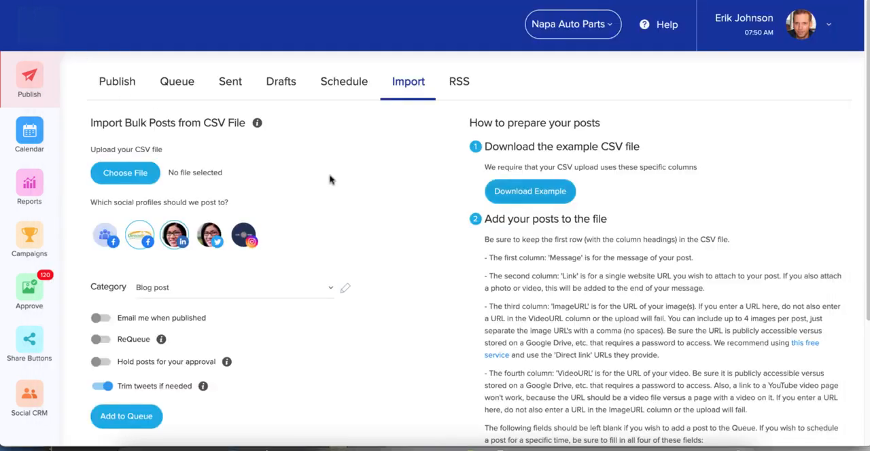
click(137, 176)
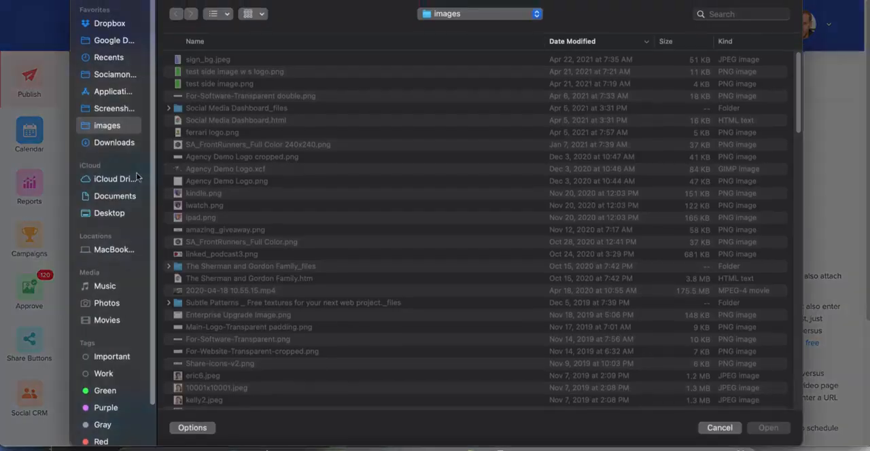
click(115, 142)
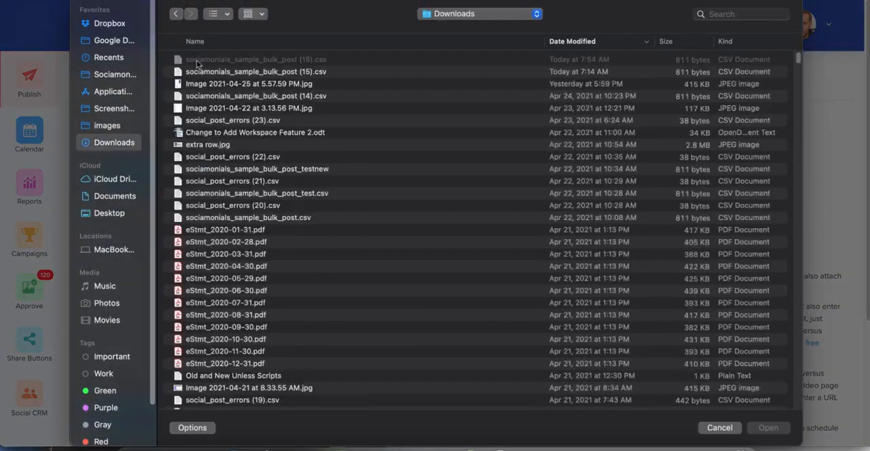
double_click(197, 60)
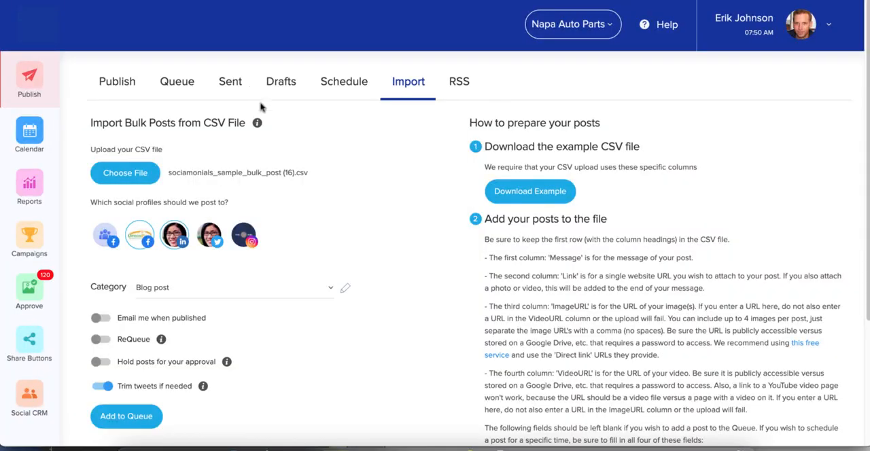
- Add the CSV posts to the queue under the Evergreen category, with the Twitter profile also selected for posting
mouse_move(137, 236)
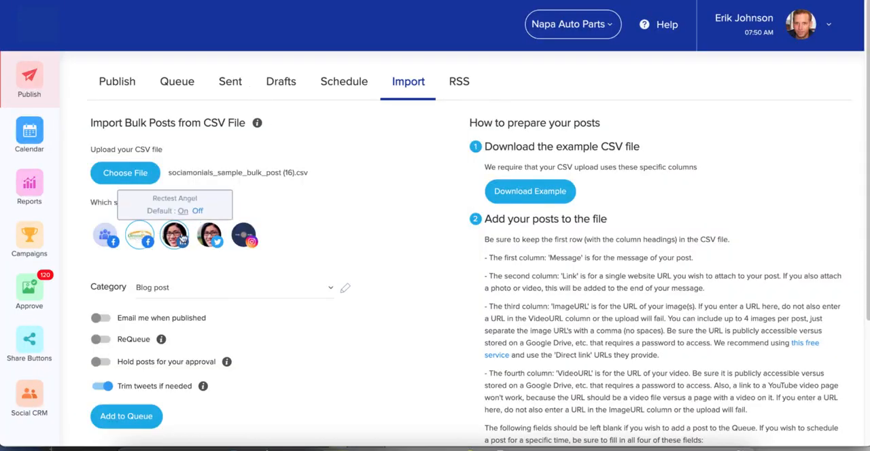
mouse_move(212, 245)
scroll(213, 248, down, 1)
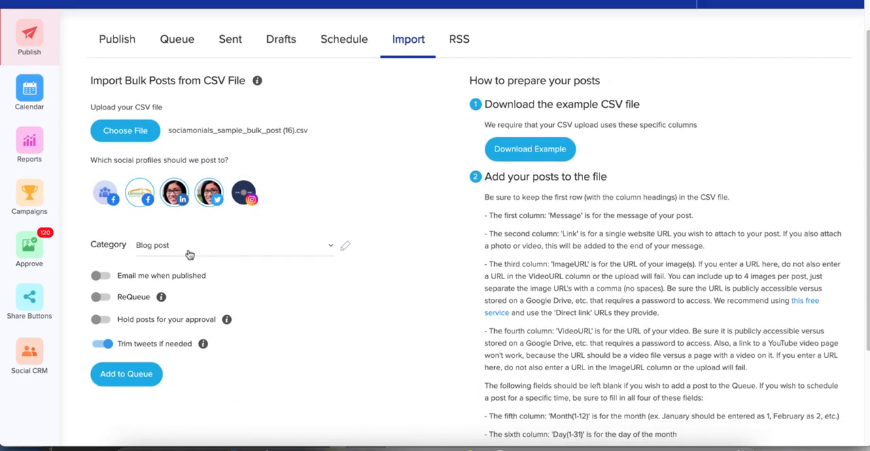
click(190, 253)
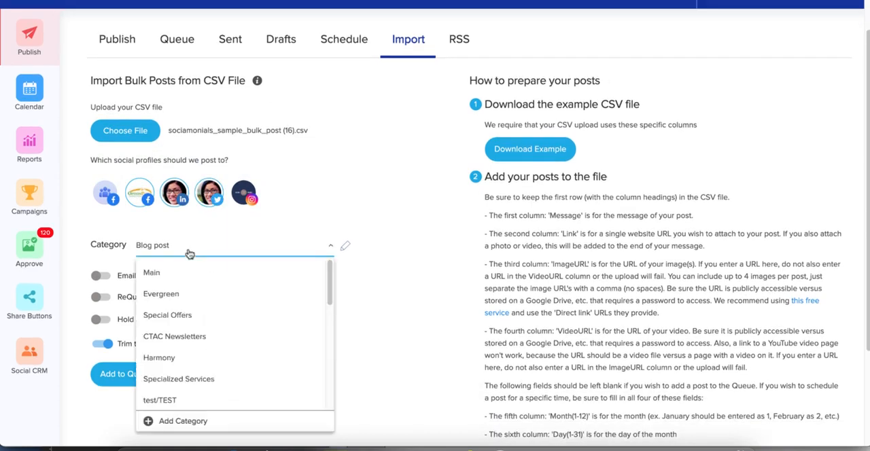
click(180, 295)
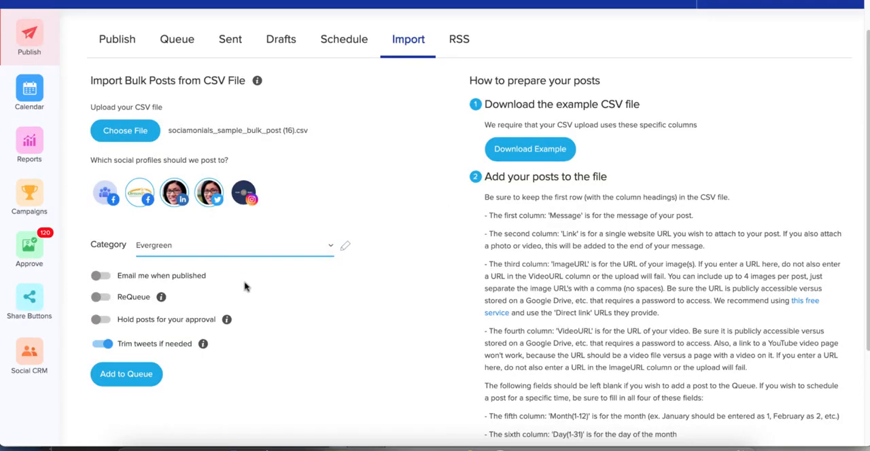
click(126, 374)
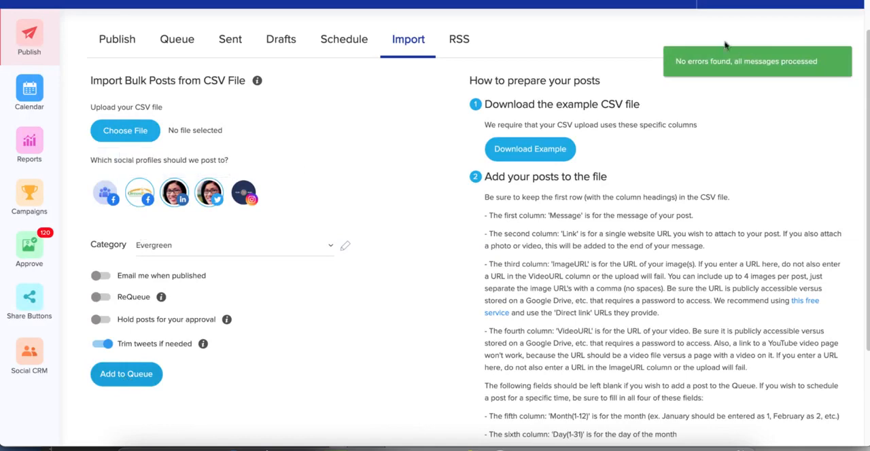
- Review the imported posts in the queue, checking their attachments, categories, types and publishing times
click(176, 42)
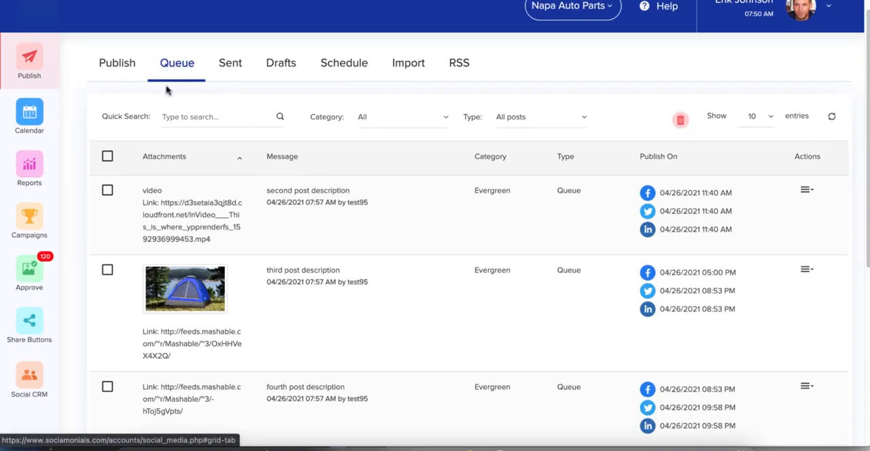
scroll(168, 91, down, 3)
scroll(164, 97, up, 1)
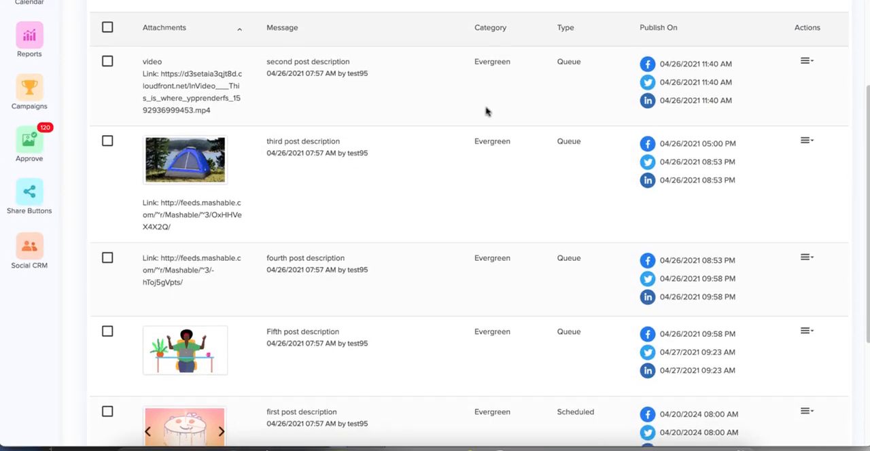
scroll(487, 113, down, 1)
scroll(486, 114, down, 1)
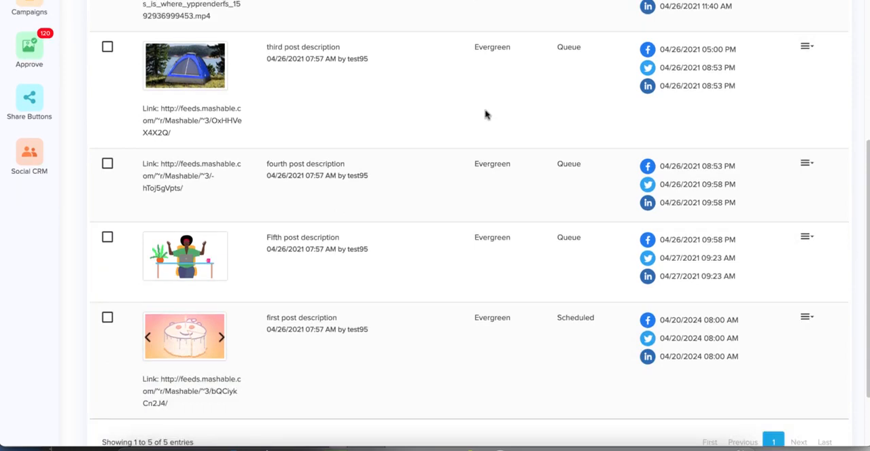
scroll(486, 114, down, 1)
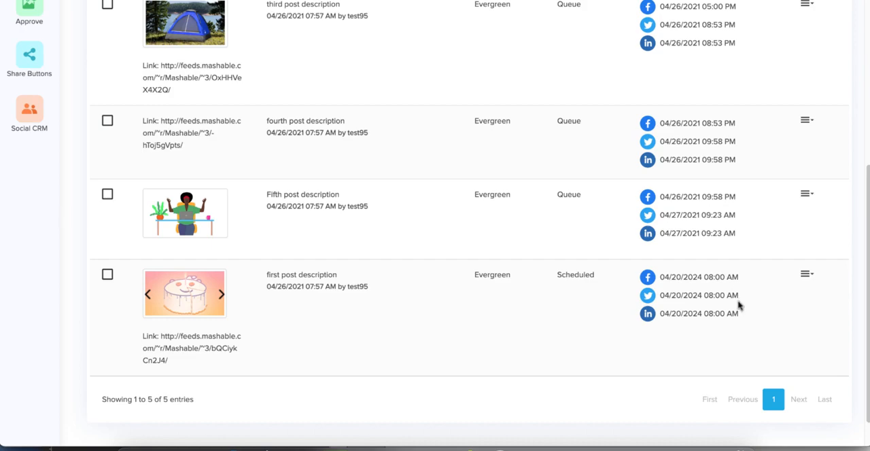
scroll(740, 306, up, 5)
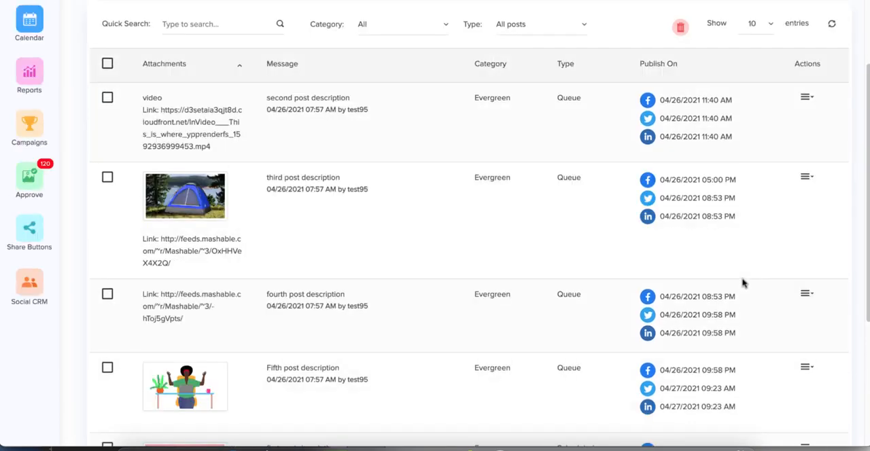
scroll(743, 283, up, 3)
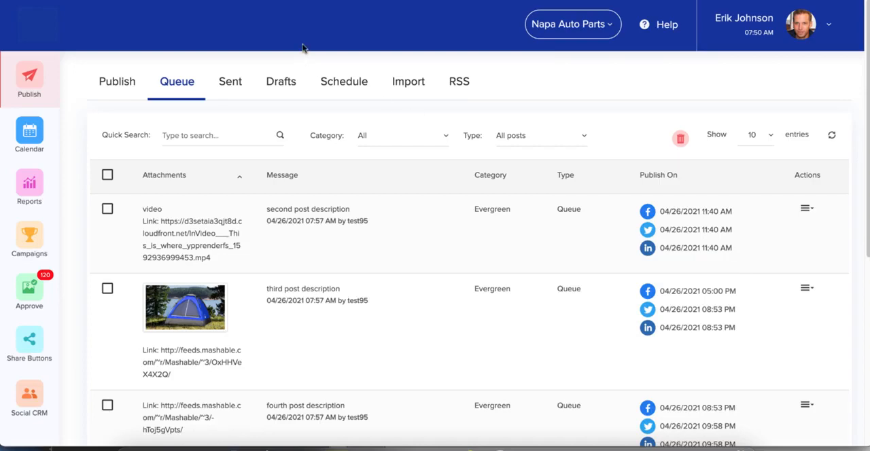